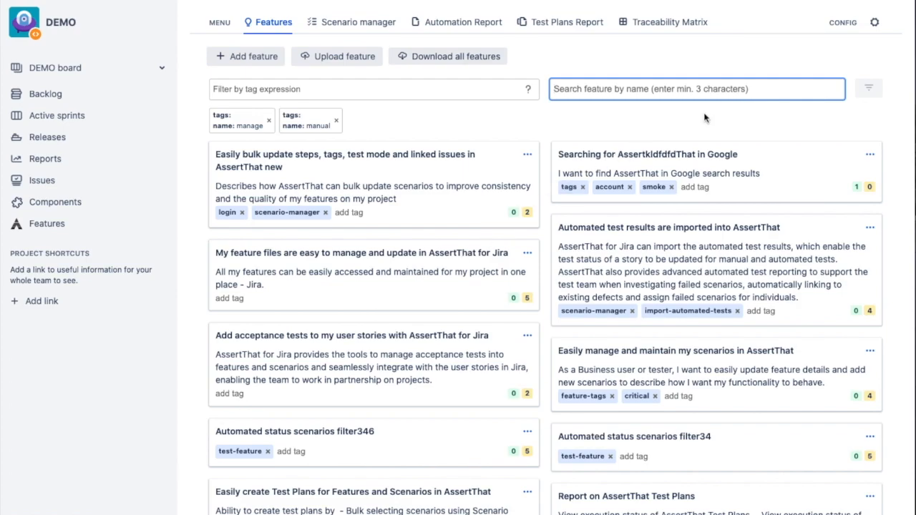
Turn off independent manual scenario execution status in the DEMO project's AssertThat configuration.
{"action": "left_click", "coordinate": [874, 24]}
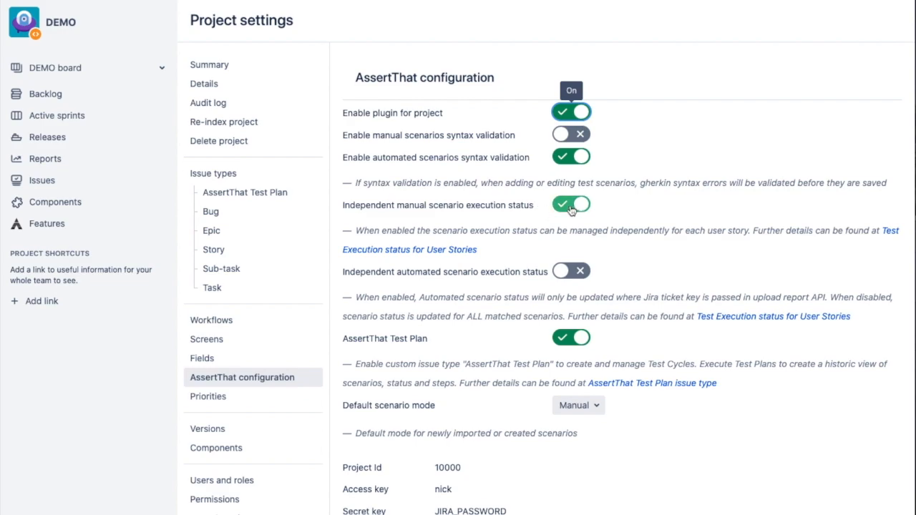
{"action": "left_click", "coordinate": [569, 206]}
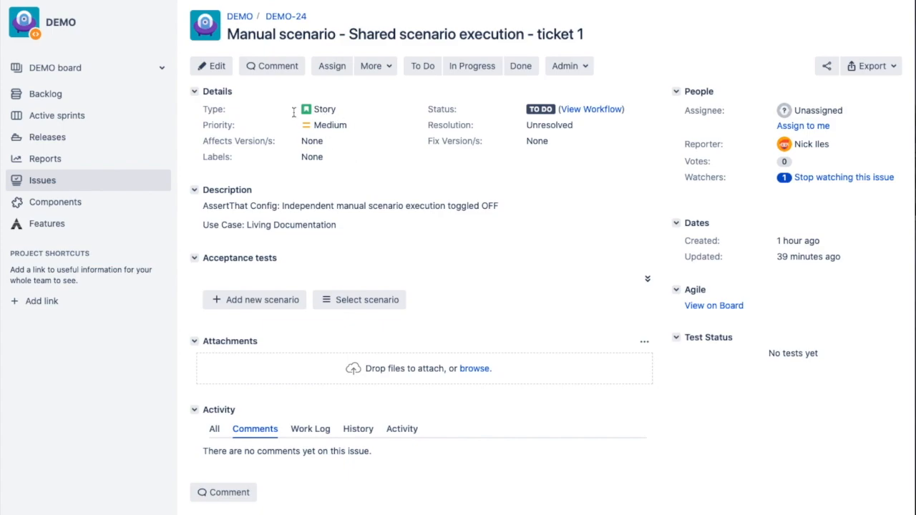
Link the scenario "Toggle on: Scenario status same across all scenarios" from the feature "Independent manual scenario execution status" to DEMO-24.
{"action": "left_click", "coordinate": [382, 301]}
{"action": "left_click", "coordinate": [462, 322]}
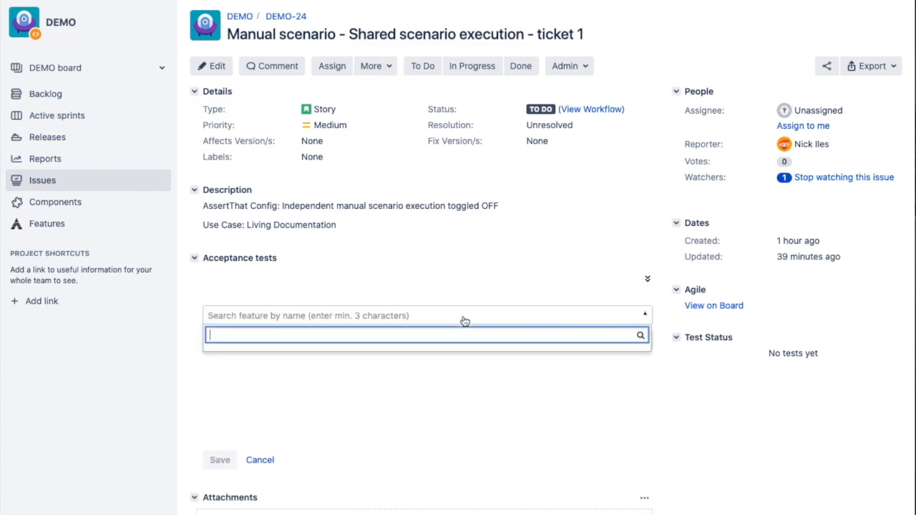
{"action": "type", "text": "manua"}
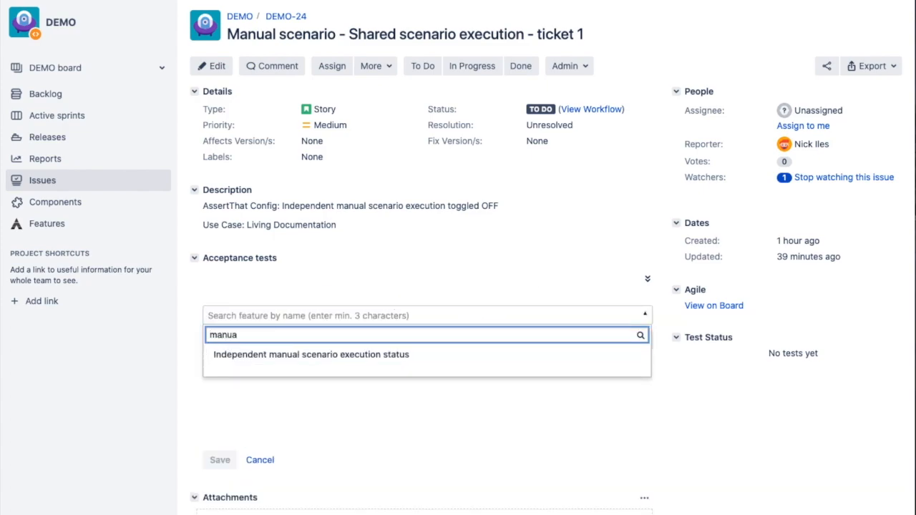
{"action": "left_click", "coordinate": [419, 360]}
{"action": "left_click", "coordinate": [364, 347]}
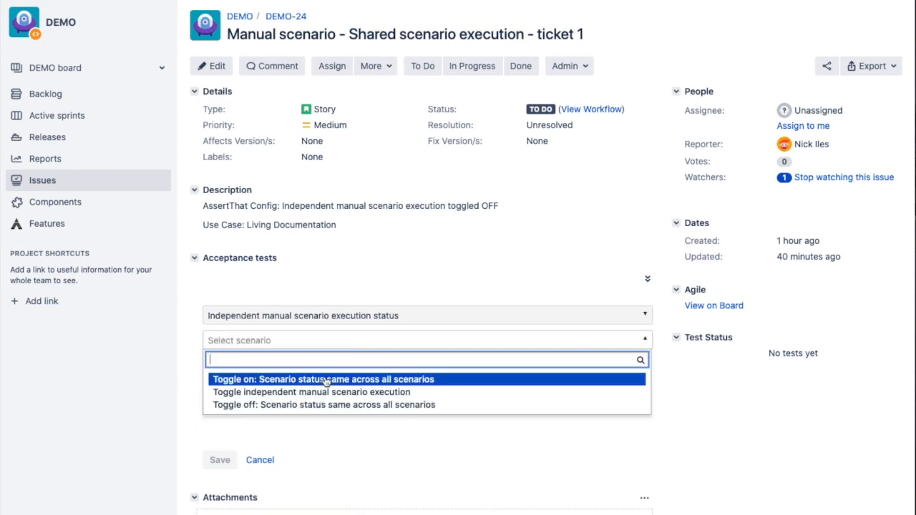
{"action": "left_click", "coordinate": [337, 379]}
{"action": "left_click", "coordinate": [220, 462]}
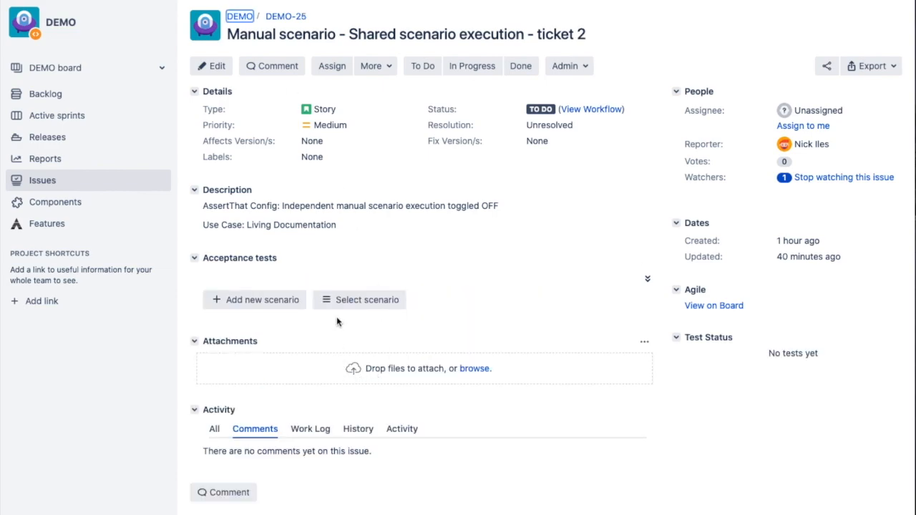
Link the same "Toggle on: Scenario status same across all scenarios" scenario to DEMO-25 and save it.
{"action": "left_click", "coordinate": [345, 301]}
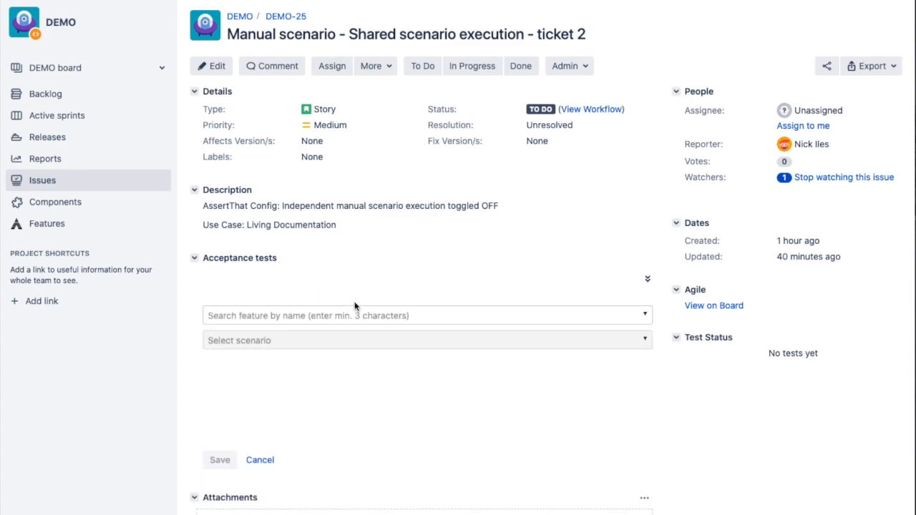
{"action": "left_click", "coordinate": [358, 317]}
{"action": "type", "text": "manual"}
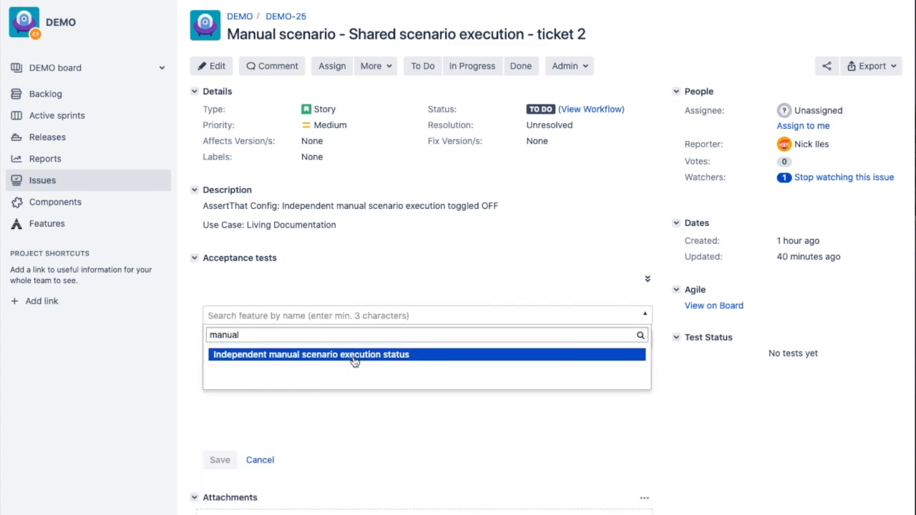
{"action": "left_click", "coordinate": [354, 352]}
{"action": "left_click", "coordinate": [364, 344]}
{"action": "left_click", "coordinate": [336, 384]}
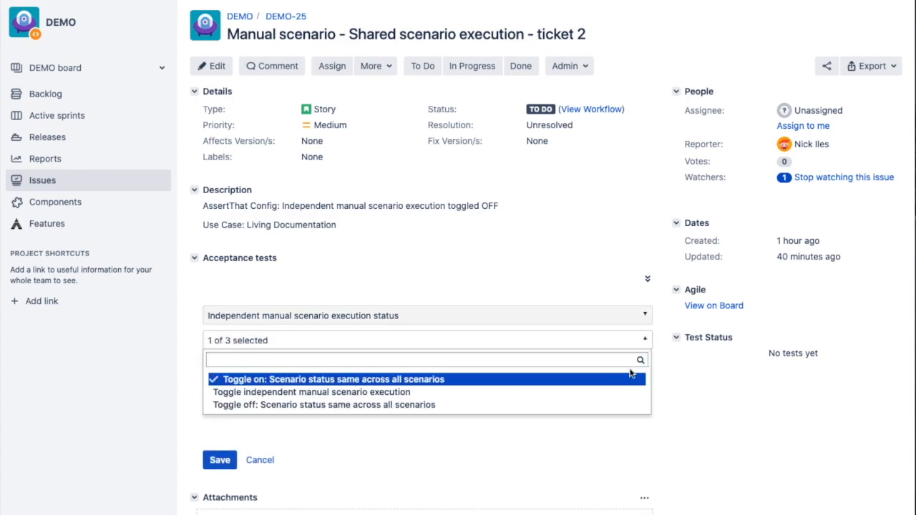
{"action": "left_click", "coordinate": [219, 460]}
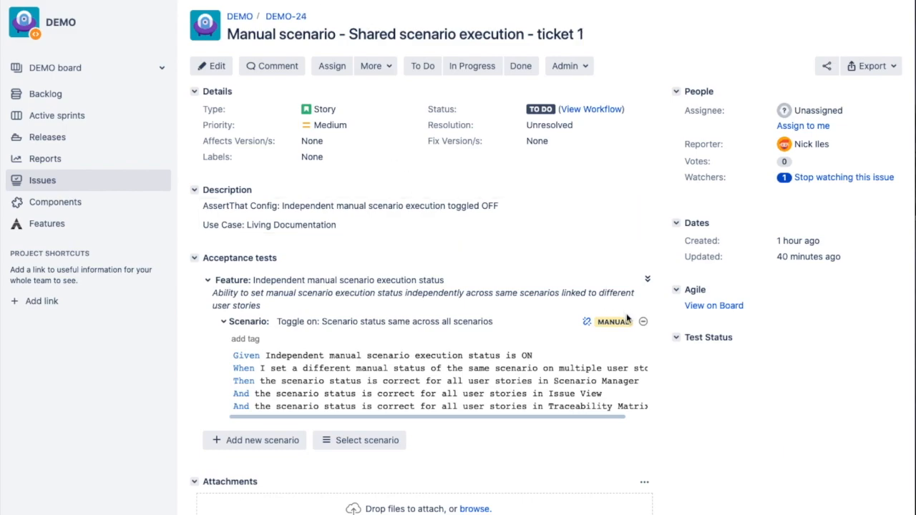
Mark the linked manual scenario in DEMO-24 as passed with the comment "test passed".
{"action": "left_click", "coordinate": [643, 323]}
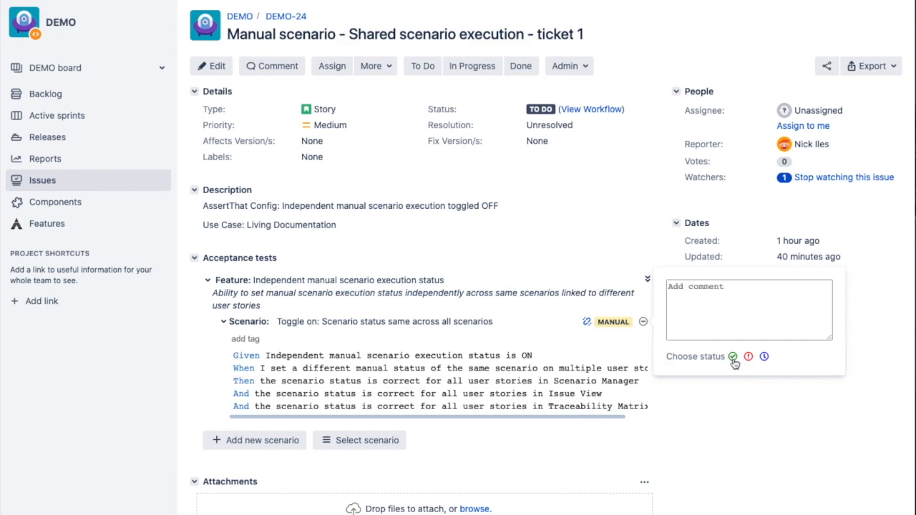
{"action": "left_click", "coordinate": [717, 306]}
{"action": "type", "text": "test passed"}
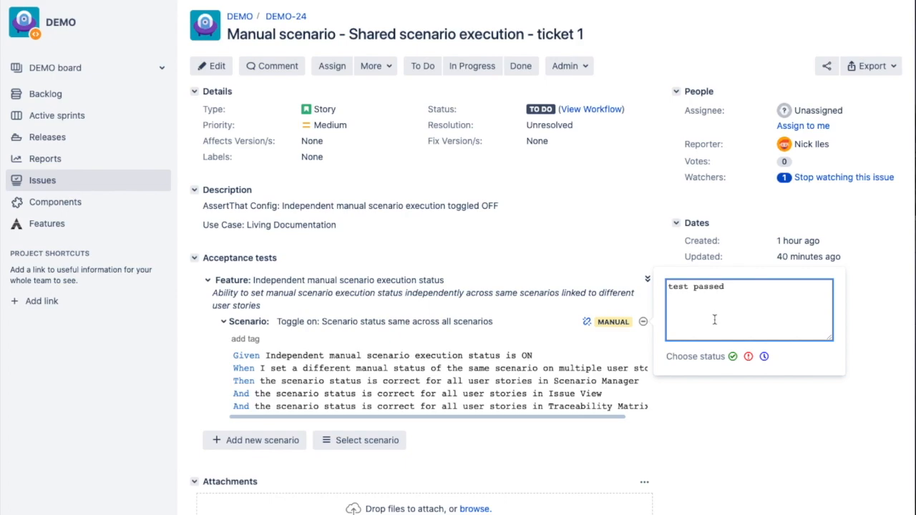
{"action": "left_click", "coordinate": [732, 356]}
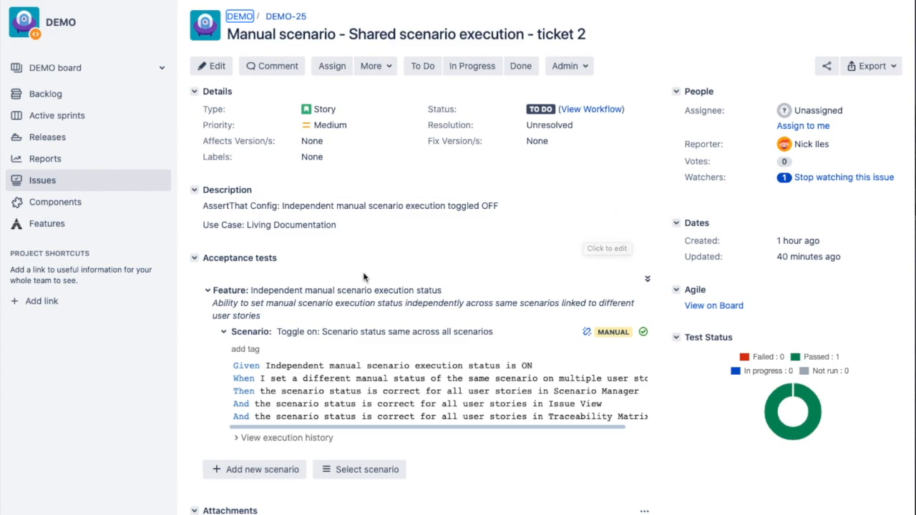
Show the traceability matrix for the favourite filter "Manual - scenario execution toggle OFF".
{"action": "left_click", "coordinate": [32, 224]}
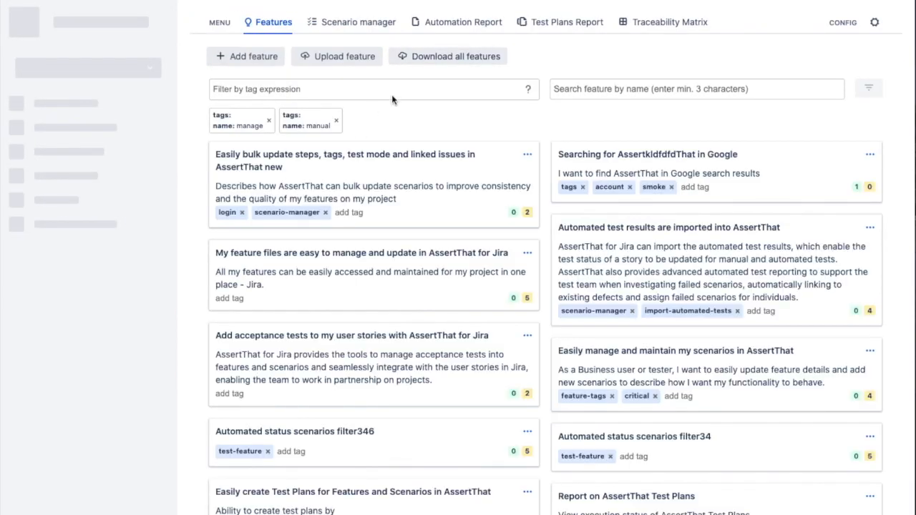
{"action": "left_click", "coordinate": [672, 22]}
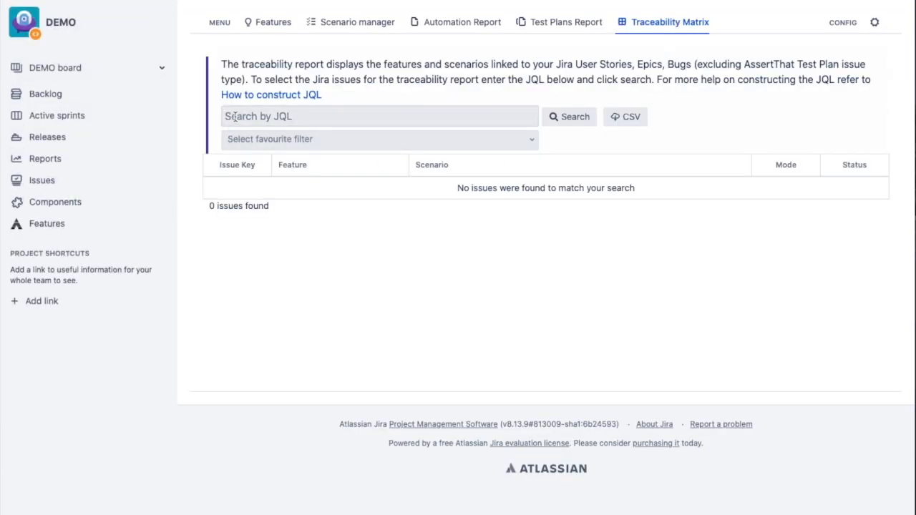
{"action": "left_click", "coordinate": [245, 139]}
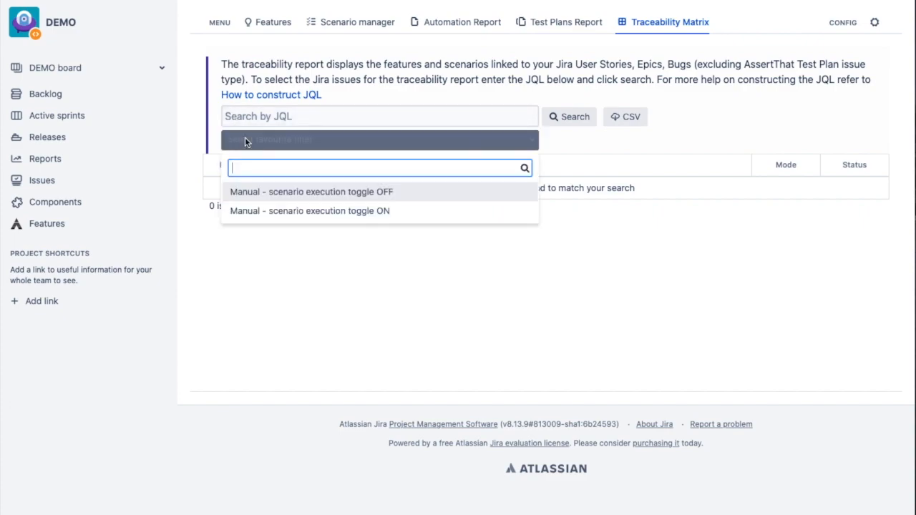
{"action": "left_click", "coordinate": [319, 192]}
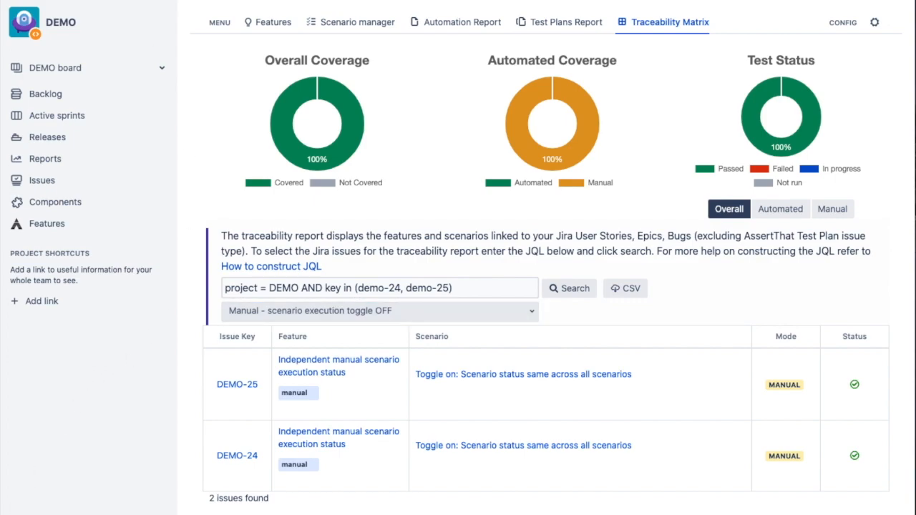
Turn on independent manual scenario execution status in the project's AssertThat configuration.
{"action": "left_click", "coordinate": [849, 26]}
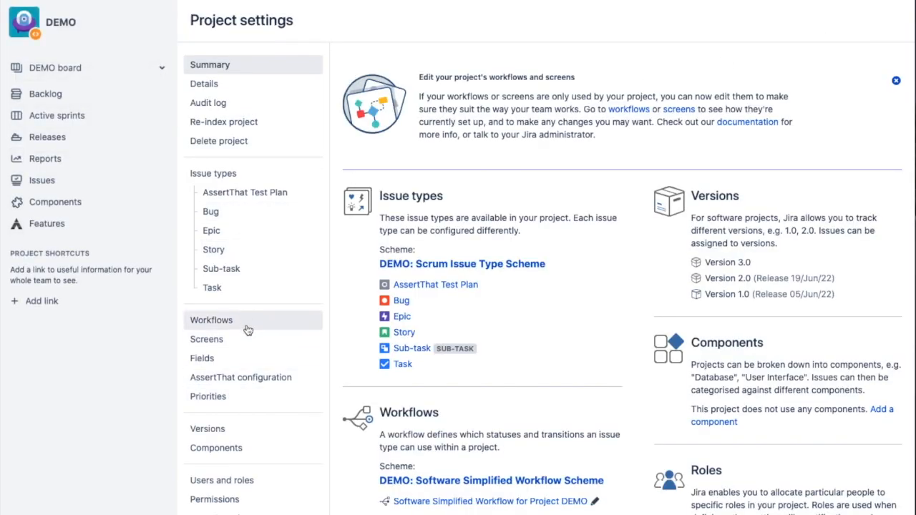
{"action": "left_click", "coordinate": [247, 377]}
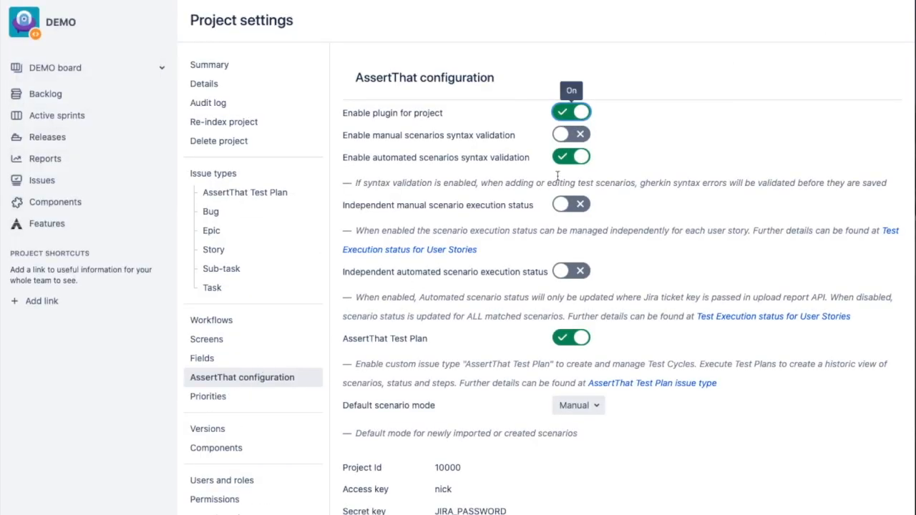
{"action": "left_click", "coordinate": [581, 206]}
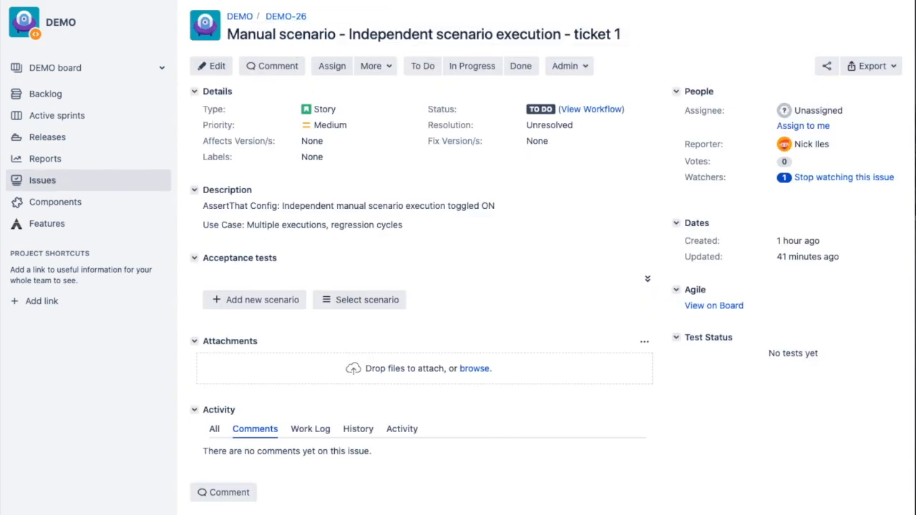
Link the scenario "Toggle independent manual scenario execution" from the feature "Independent manual scenario execution status" to DEMO-26.
{"action": "left_click", "coordinate": [348, 300]}
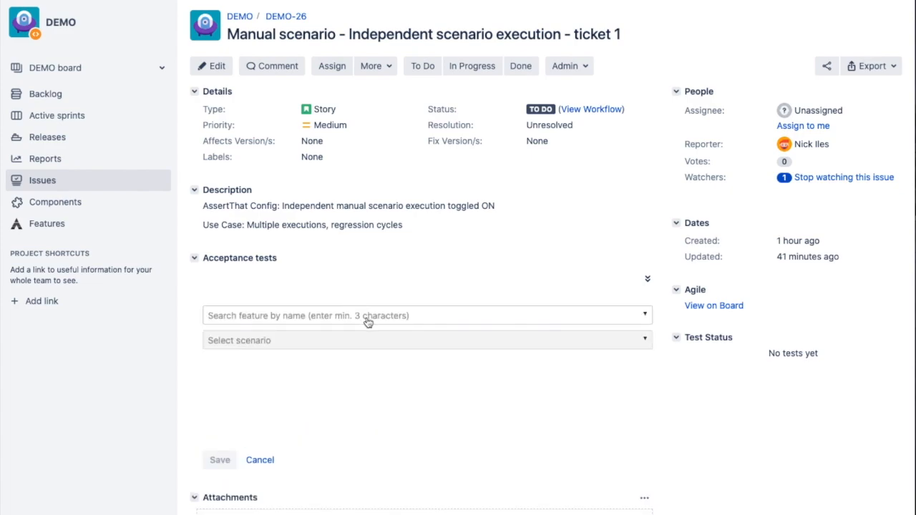
{"action": "left_click", "coordinate": [369, 318]}
{"action": "type", "text": "m"}
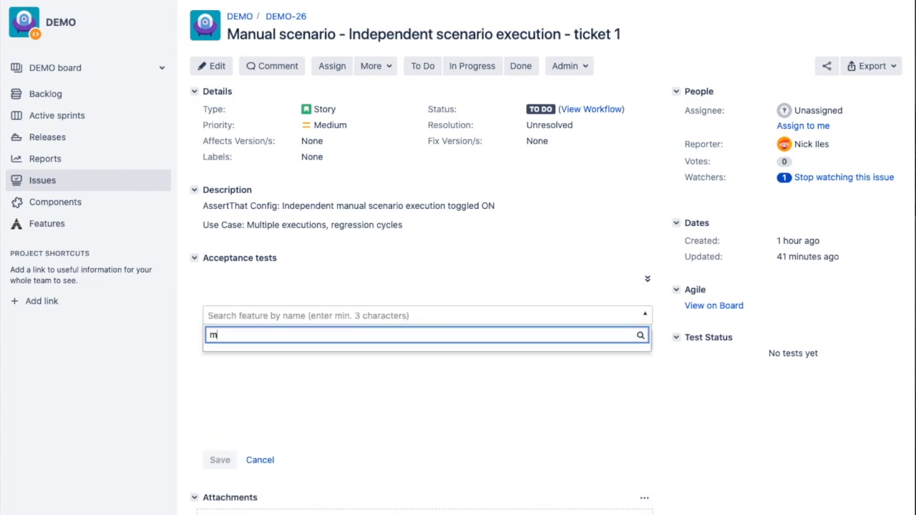
{"action": "type", "text": "anual"}
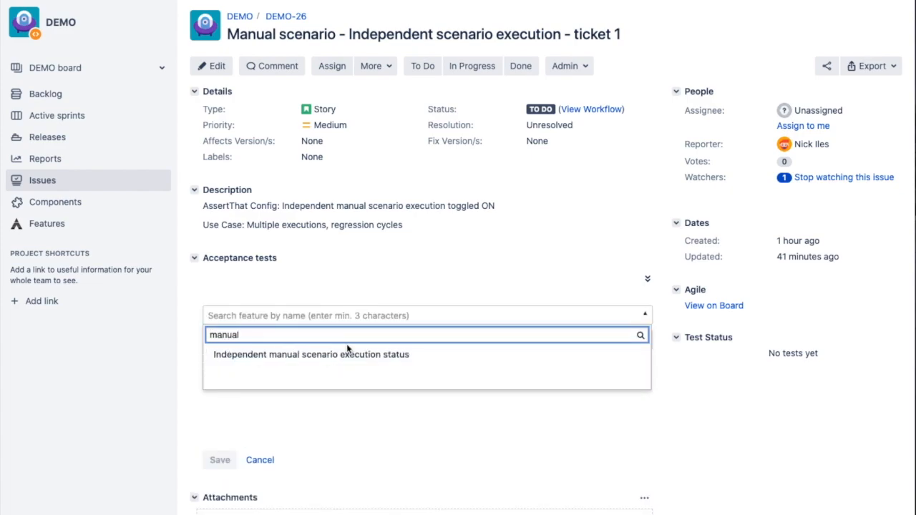
{"action": "left_click", "coordinate": [334, 357]}
{"action": "left_click", "coordinate": [277, 344]}
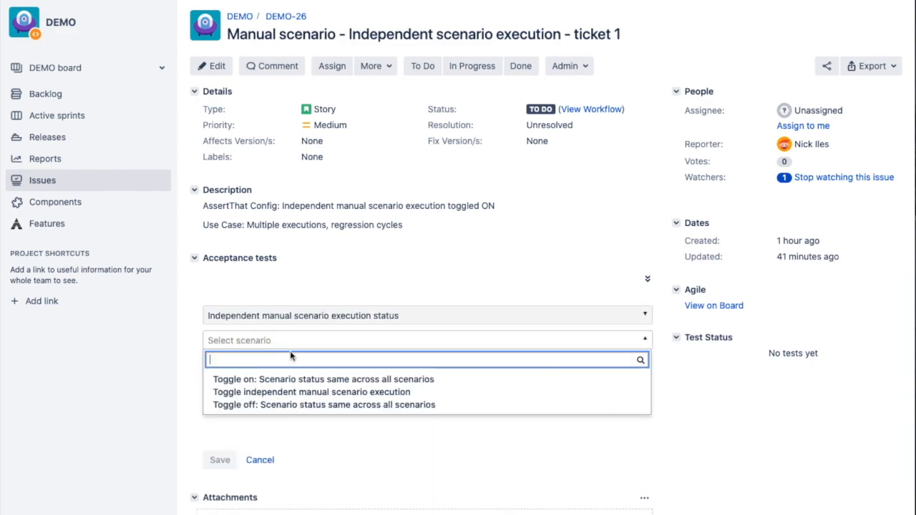
{"action": "left_click", "coordinate": [314, 392]}
{"action": "left_click", "coordinate": [220, 460]}
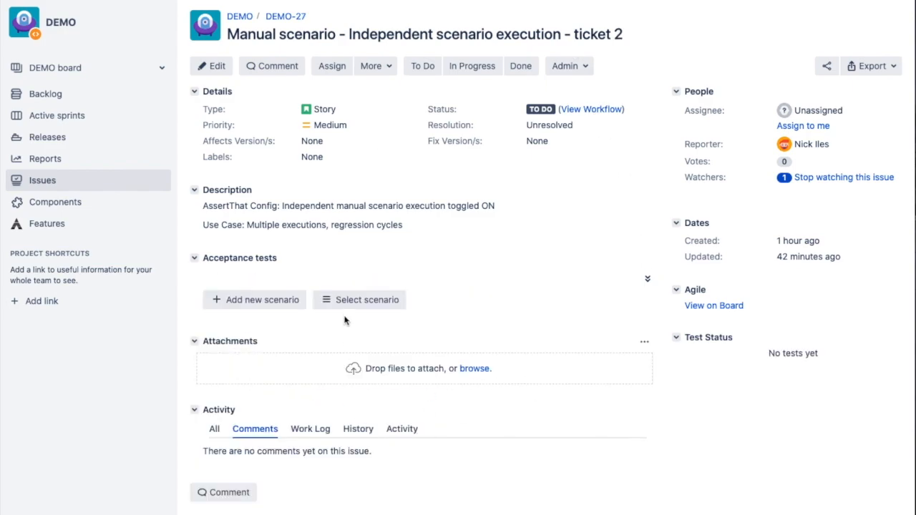
Link the same "Toggle independent manual scenario execution" scenario to DEMO-27 and save it.
{"action": "left_click", "coordinate": [363, 300]}
{"action": "left_click", "coordinate": [353, 322]}
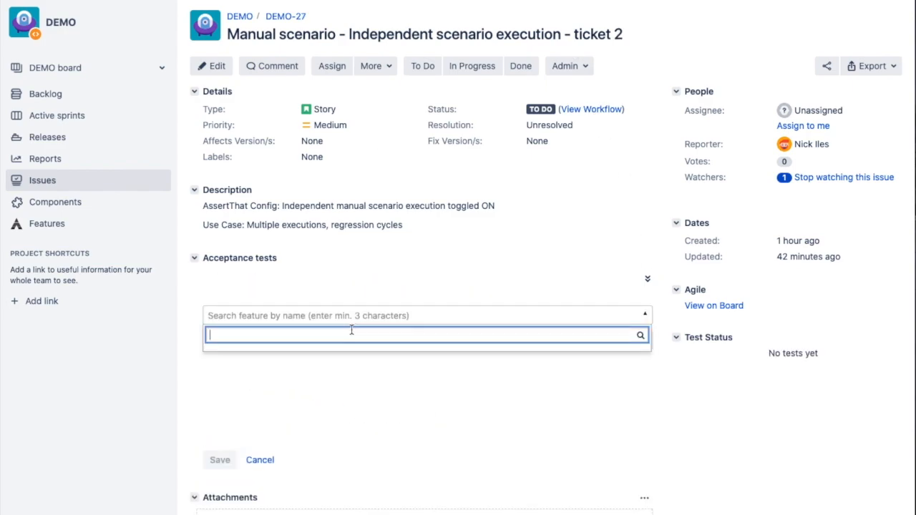
{"action": "type", "text": "man"}
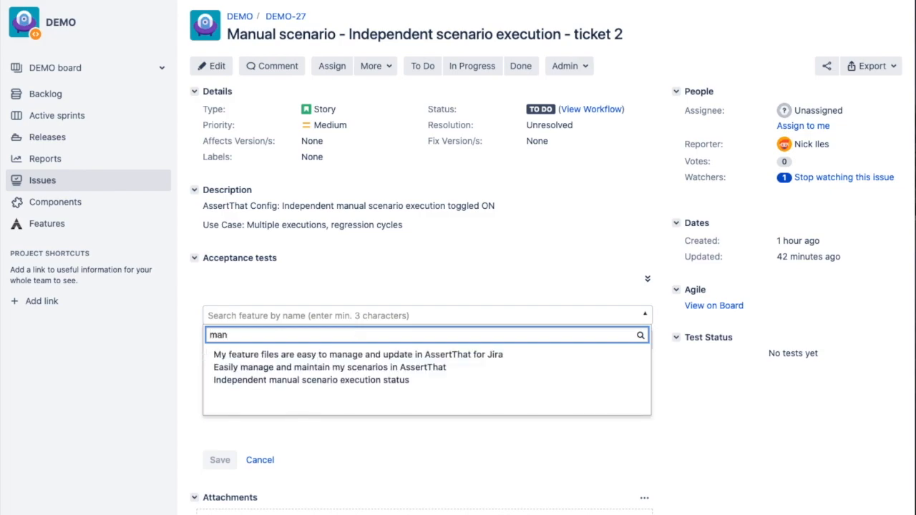
{"action": "type", "text": "u"}
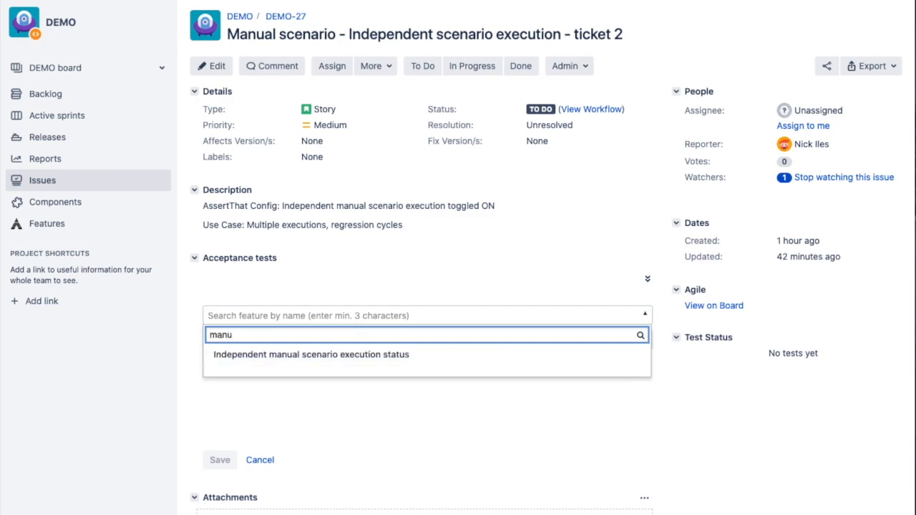
{"action": "left_click", "coordinate": [349, 354]}
{"action": "left_click", "coordinate": [354, 343]}
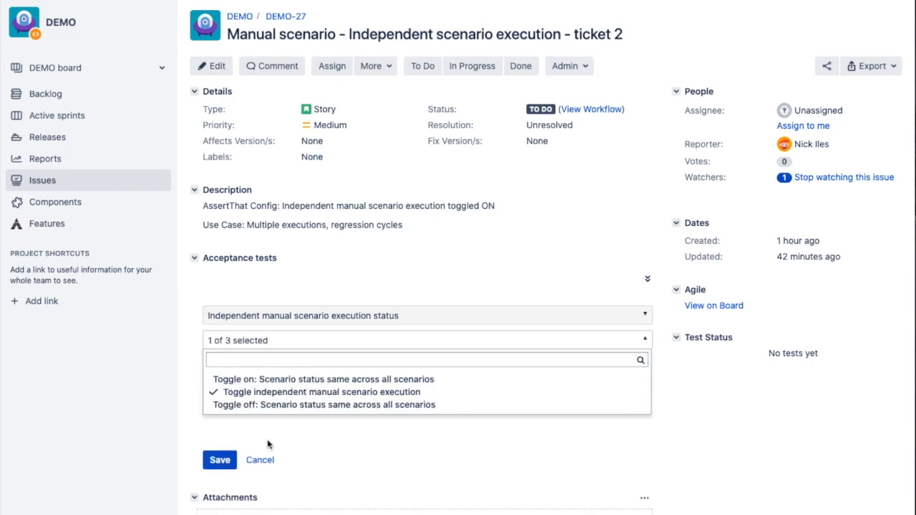
{"action": "left_click", "coordinate": [222, 460]}
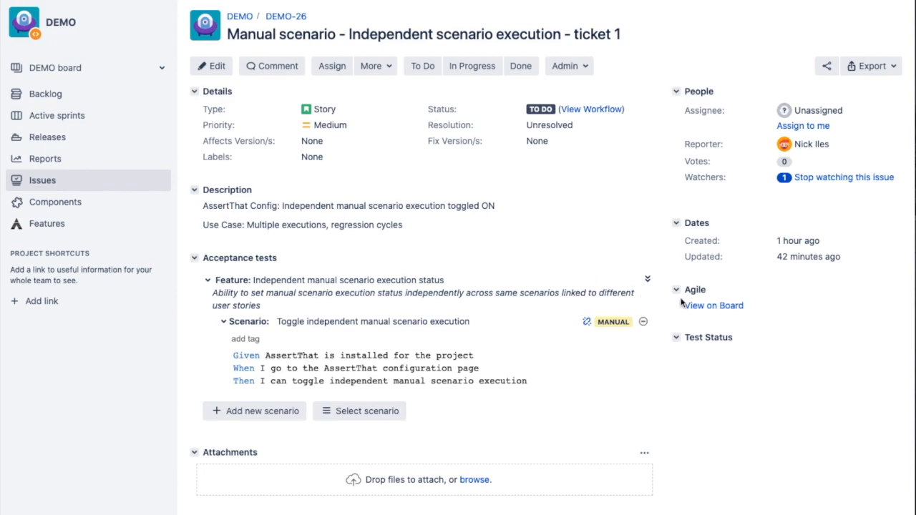
Set the linked manual scenario's status to passed in DEMO-26 and to in progress in DEMO-27.
{"action": "left_click", "coordinate": [642, 323]}
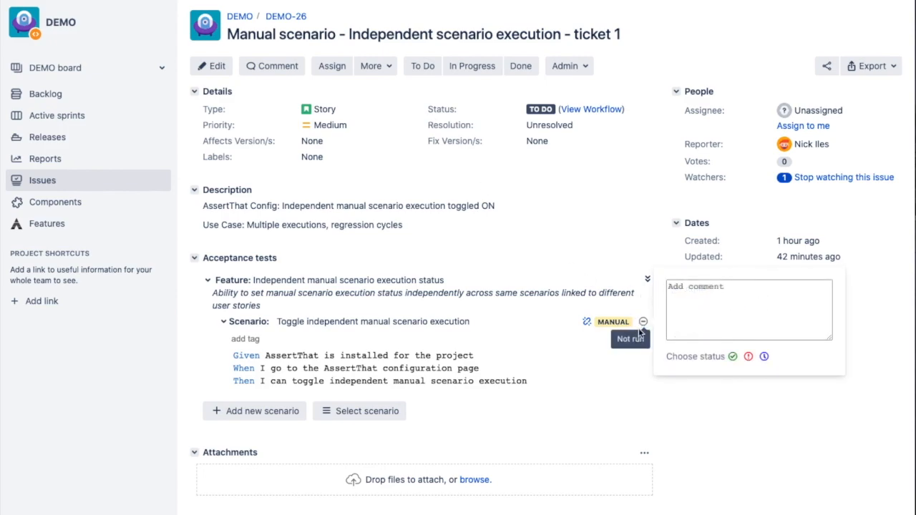
{"action": "left_click", "coordinate": [733, 356]}
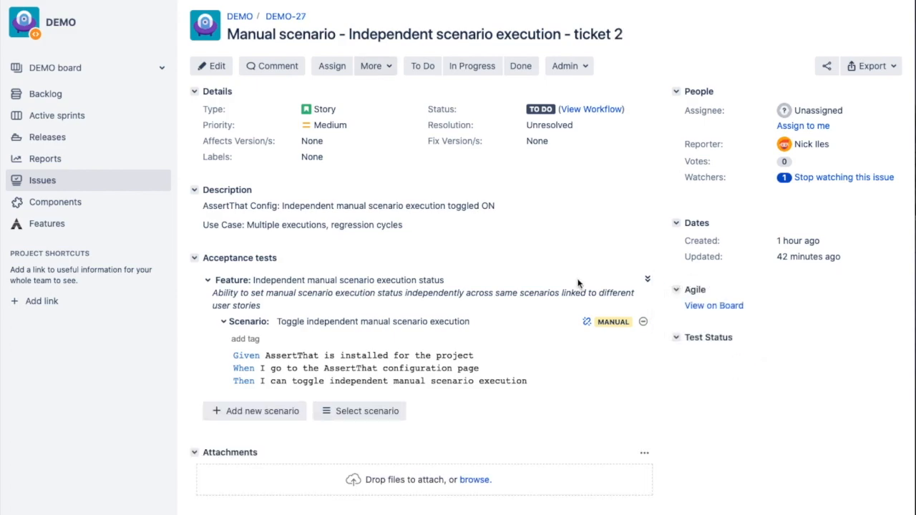
{"action": "left_click", "coordinate": [643, 323]}
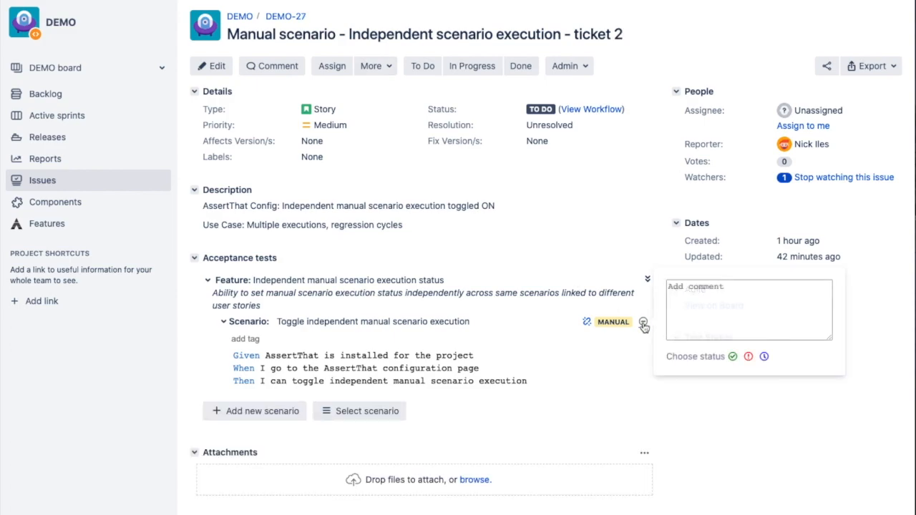
{"action": "left_click", "coordinate": [765, 356]}
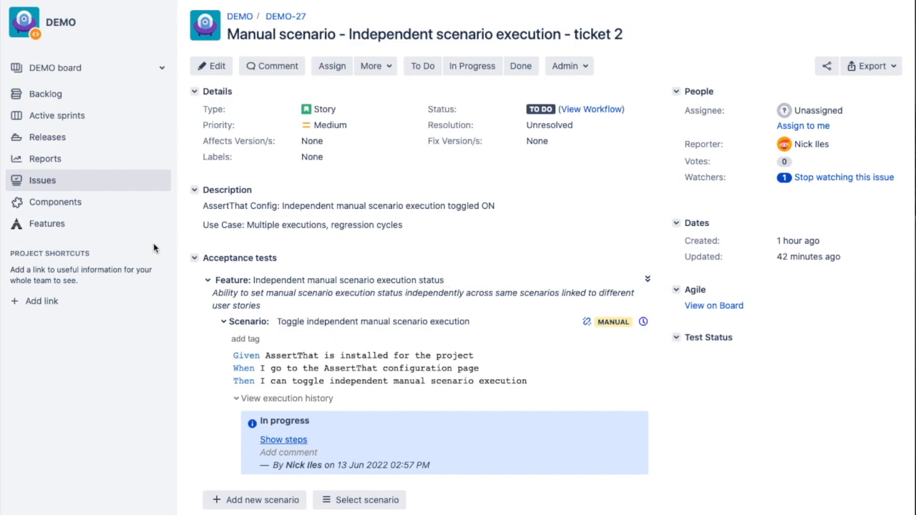
Show the traceability matrix for the favourite filter "Manual - scenario execution toggle ON" and check each issue's scenario status.
{"action": "left_click", "coordinate": [62, 227]}
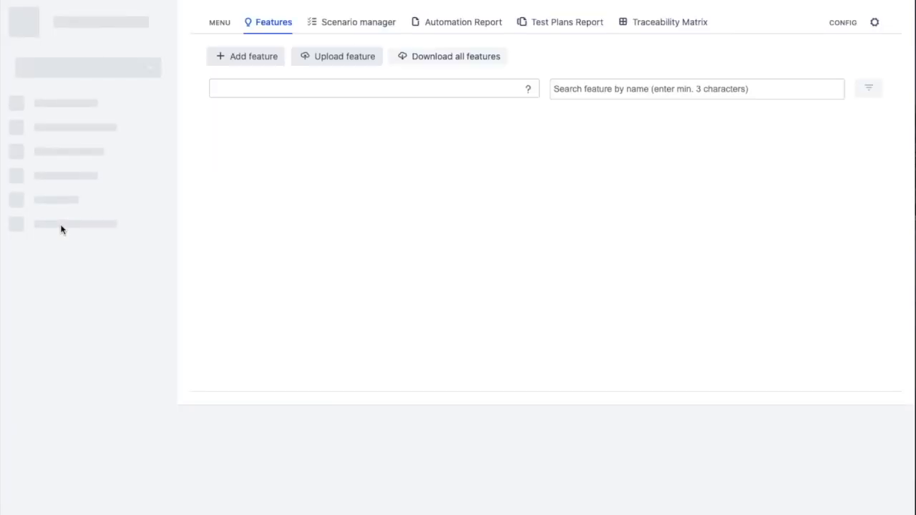
{"action": "left_click", "coordinate": [664, 22]}
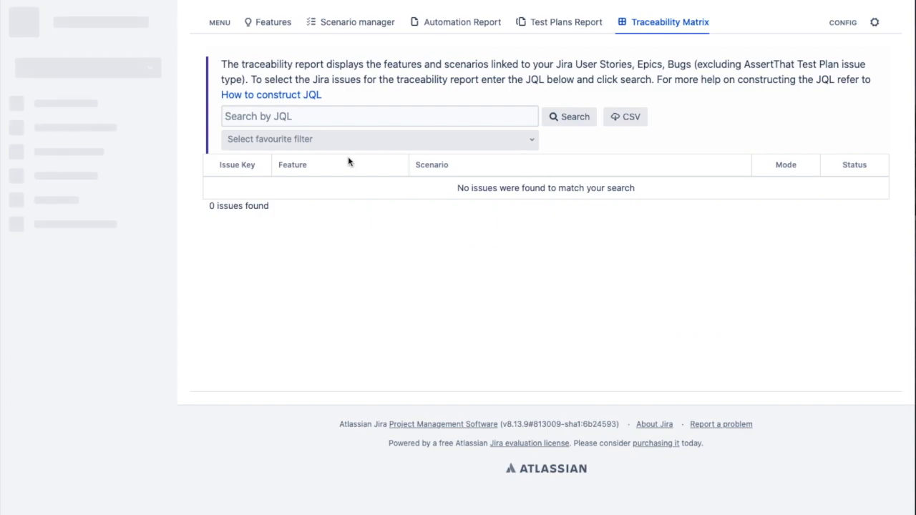
{"action": "left_click", "coordinate": [313, 140]}
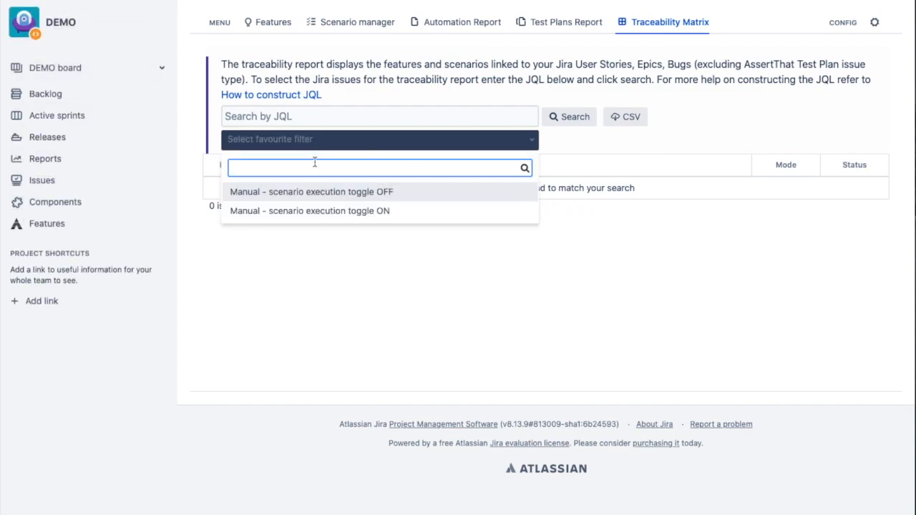
{"action": "left_click", "coordinate": [296, 211]}
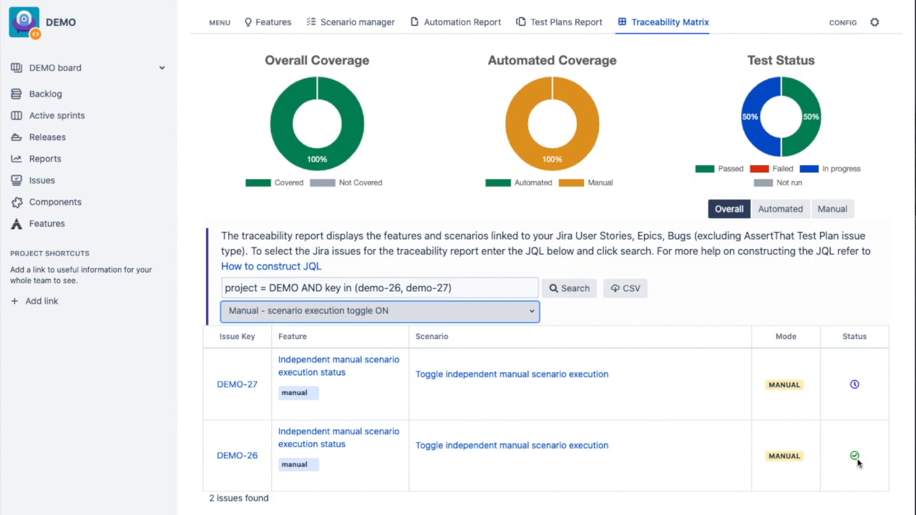
{"action": "mouse_move", "coordinate": [857, 464]}
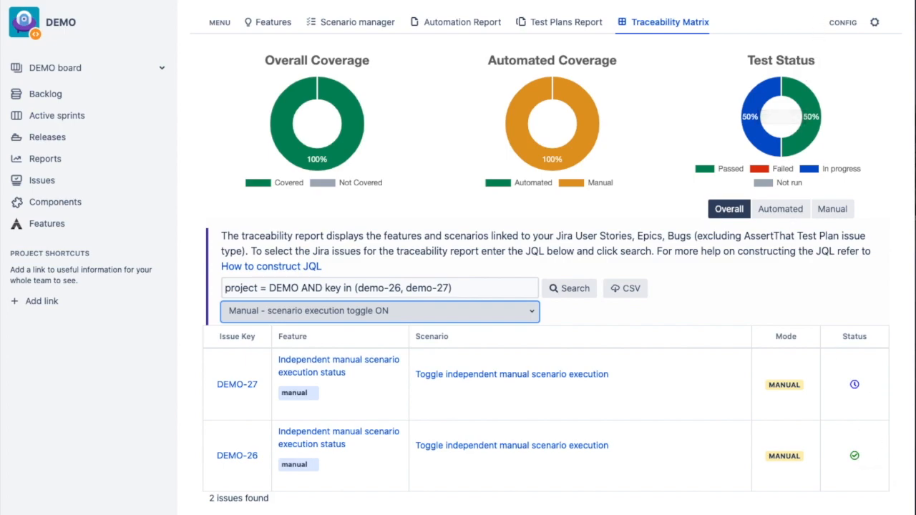